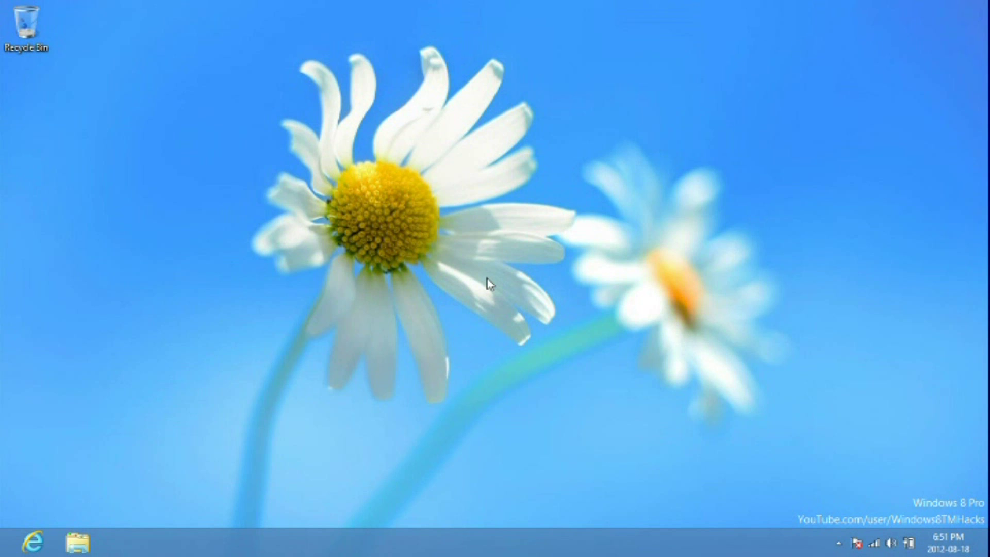
Run OnThreeSeasPersonalization from File Explorer's Downloads folder to open its account picture and color window
key(super)
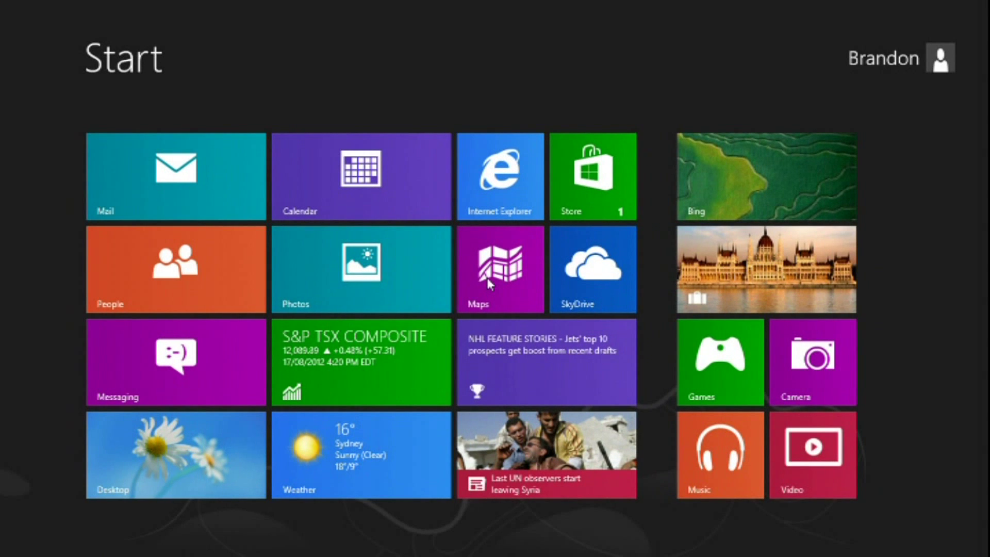
key(super)
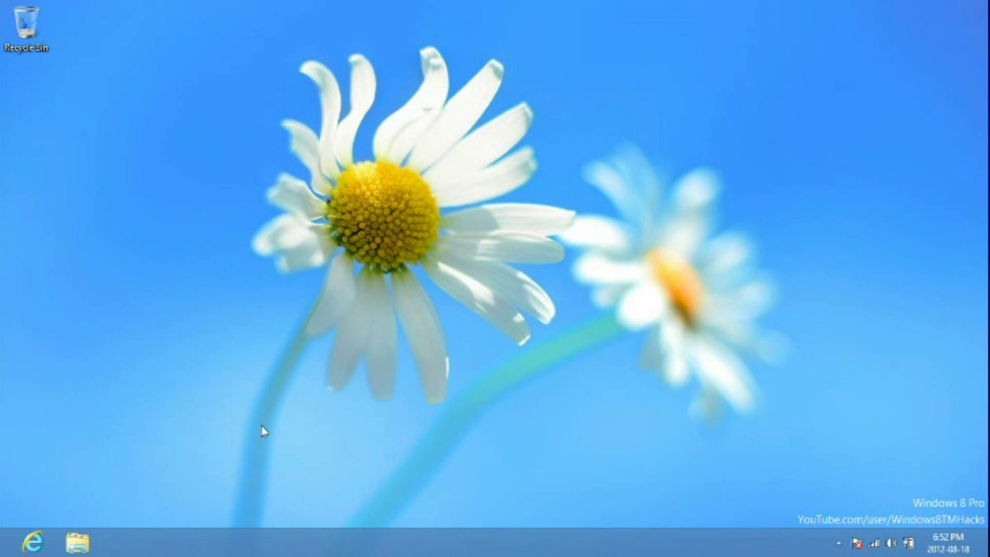
click(66, 540)
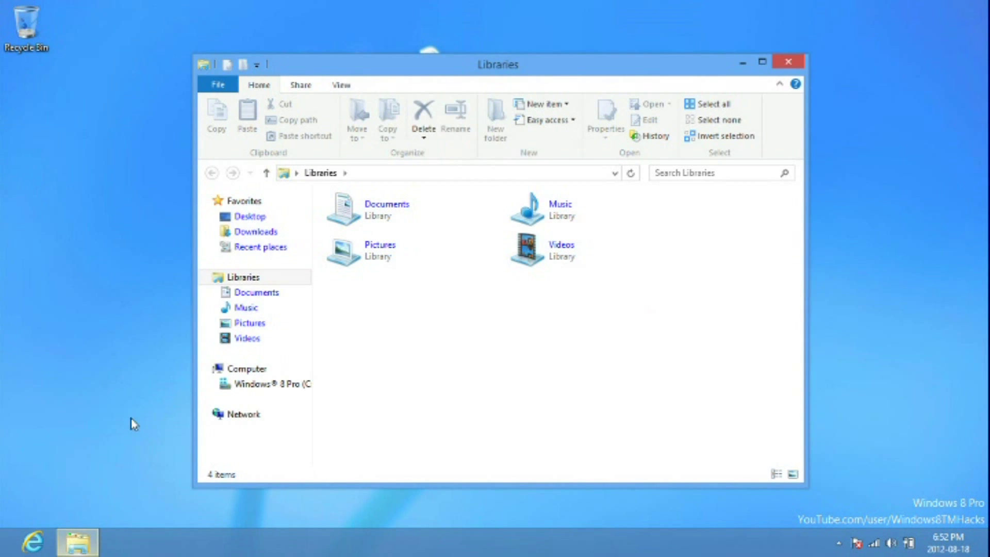
click(266, 234)
key(Tab)
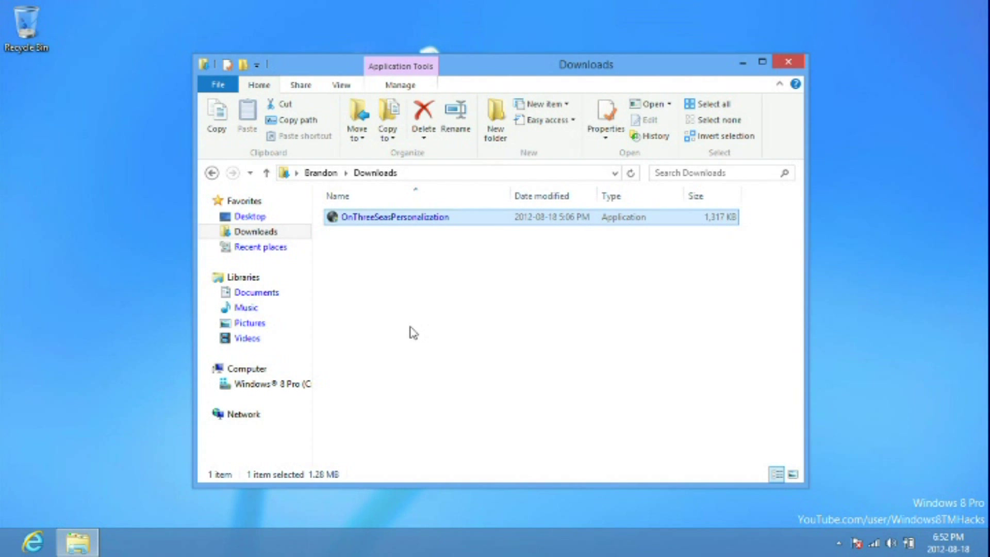
key(Return)
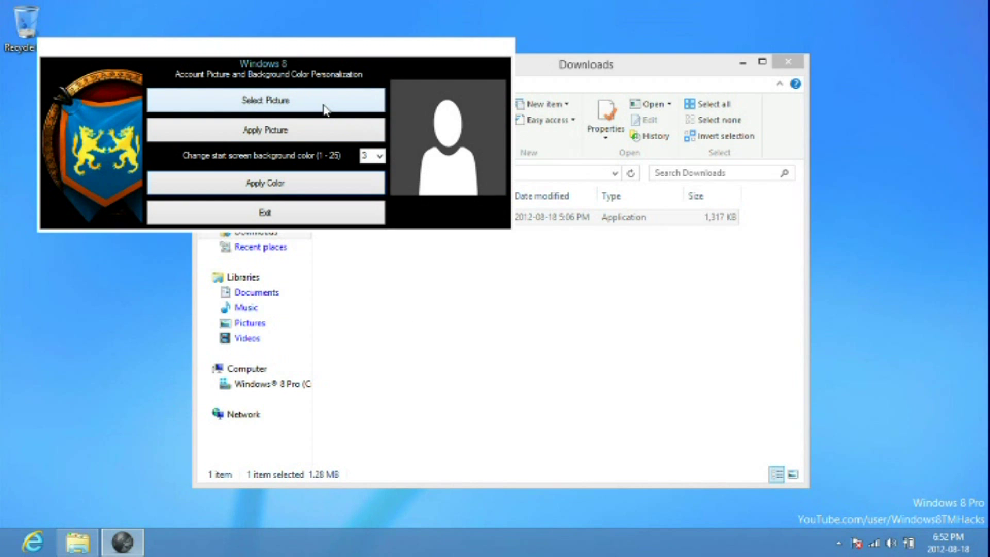
key(super)
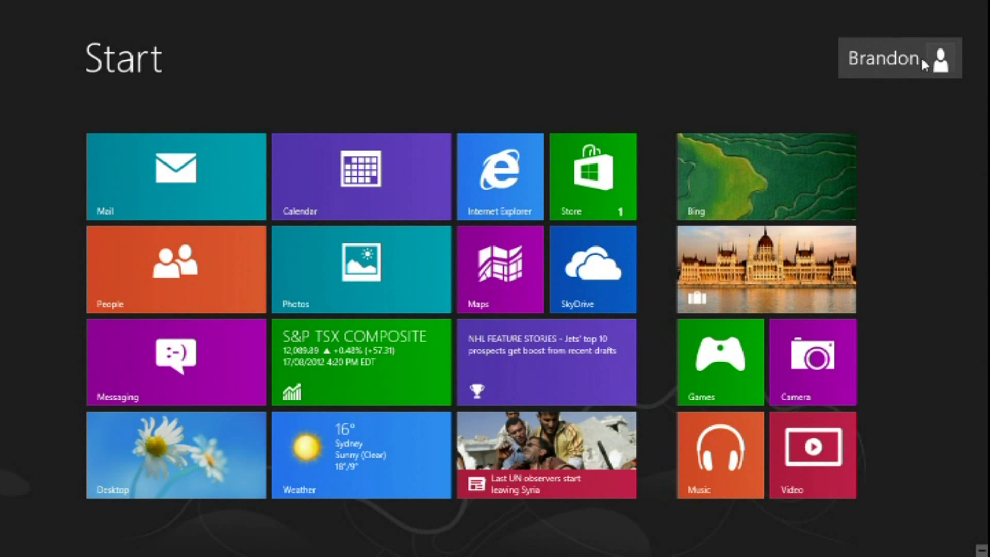
click(103, 442)
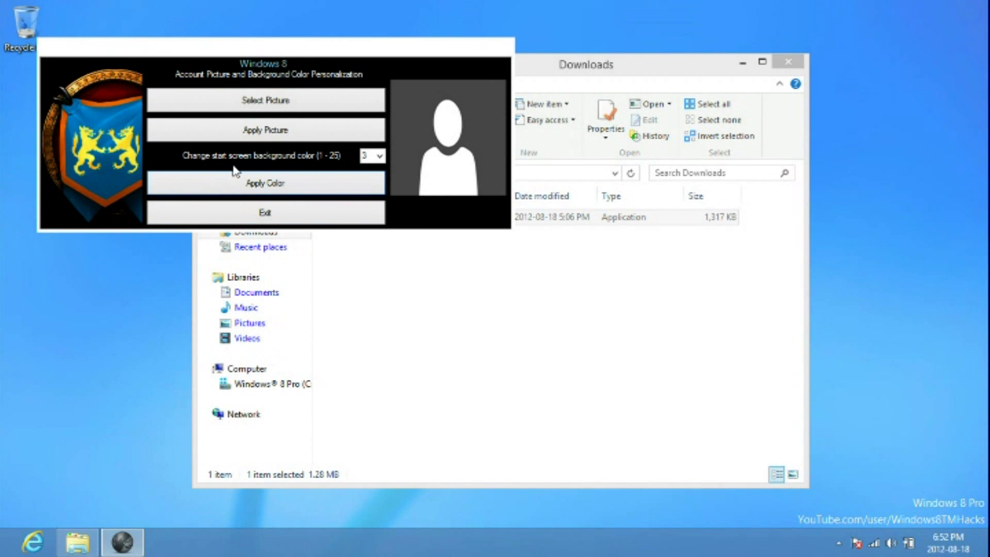
click(380, 156)
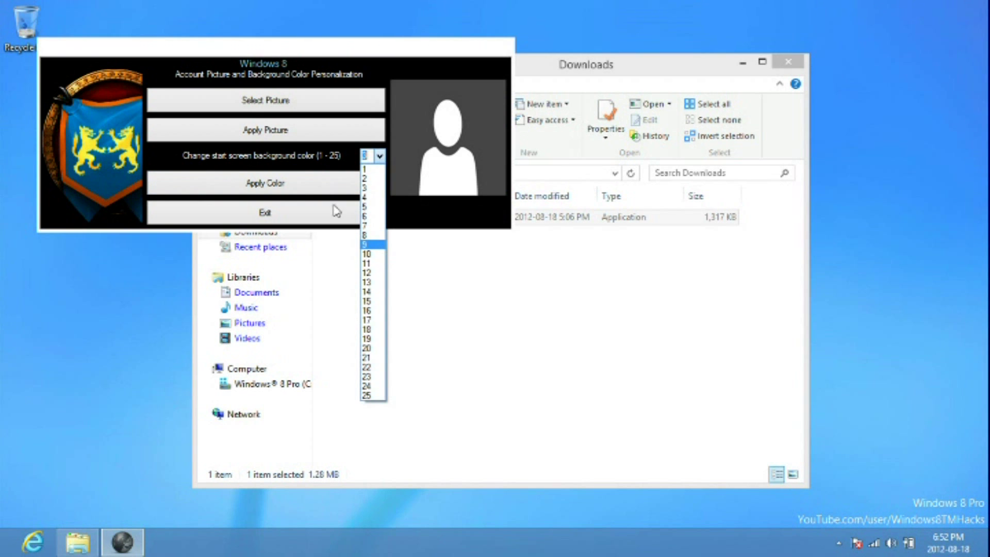
click(299, 156)
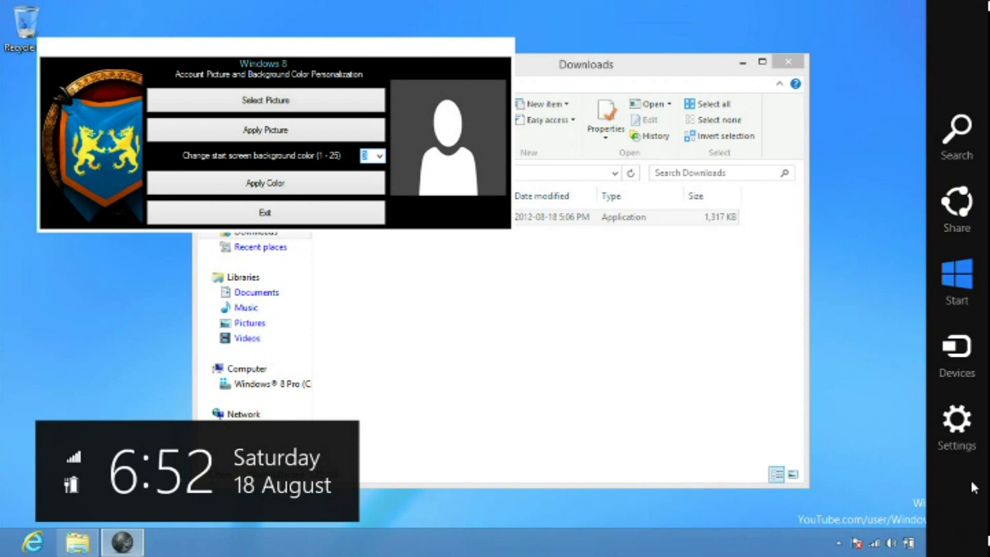
View the Start screen page under Personalize in PC settings, locked until Windows is activated
click(960, 417)
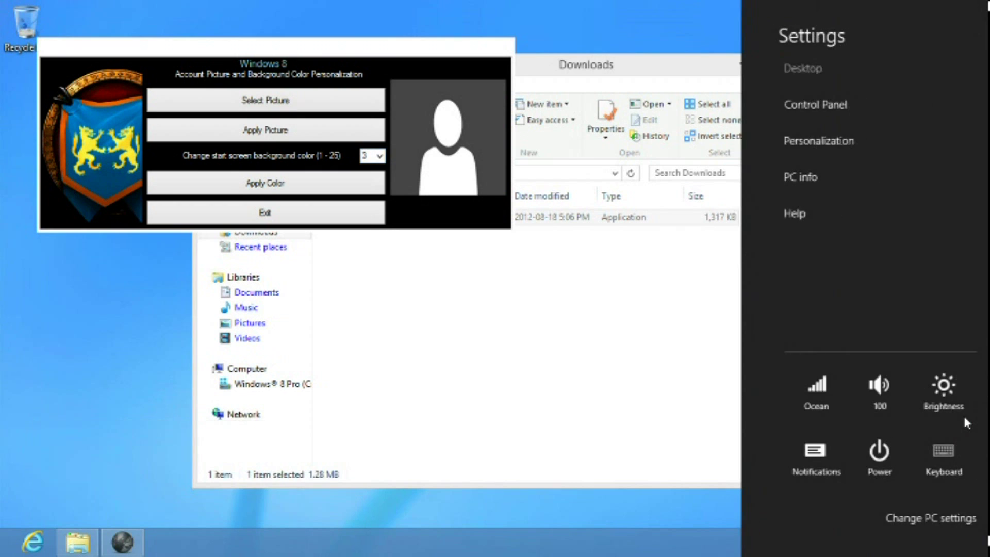
click(876, 518)
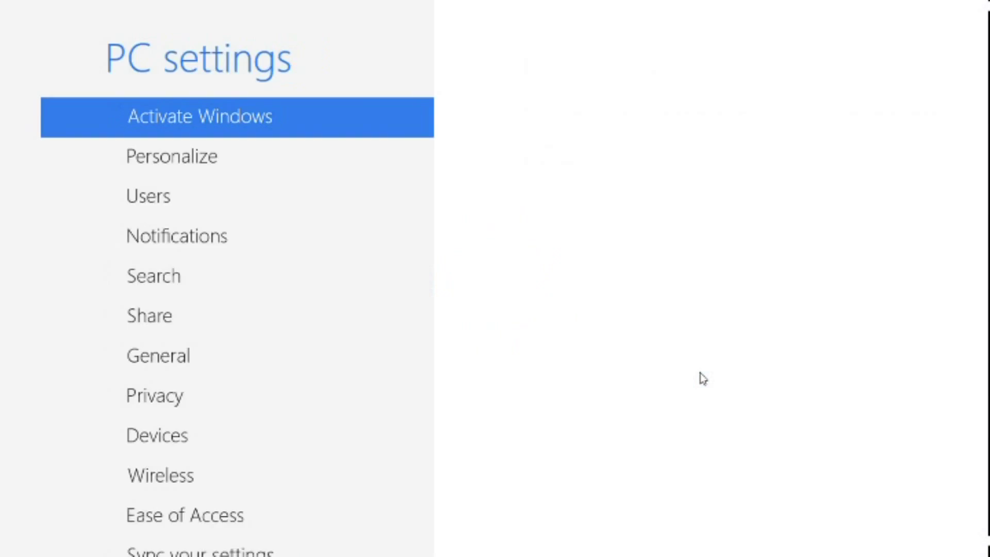
click(245, 152)
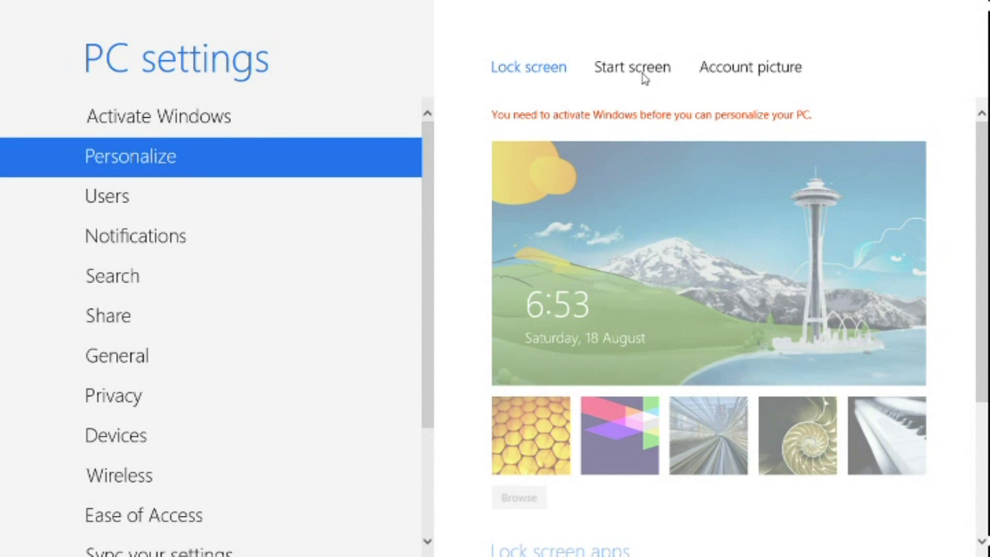
click(643, 71)
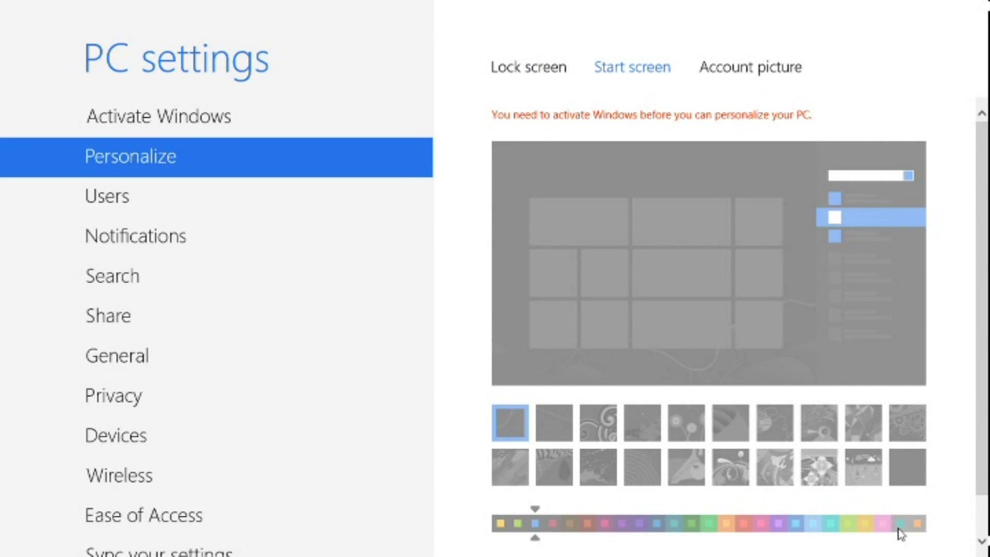
Back on the desktop, choose background colour 24 in the tool and apply it
mouse_move(2, 3)
click(15, 16)
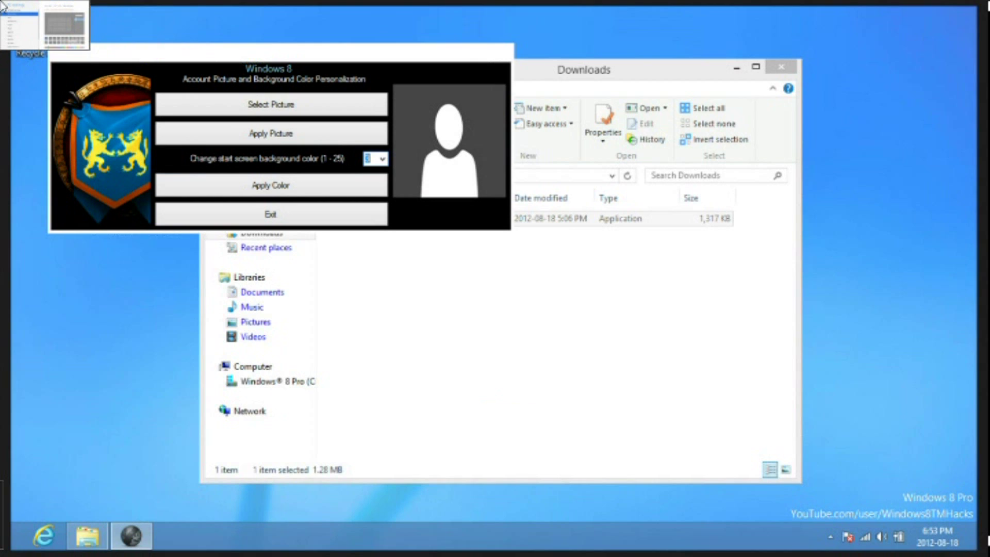
click(379, 156)
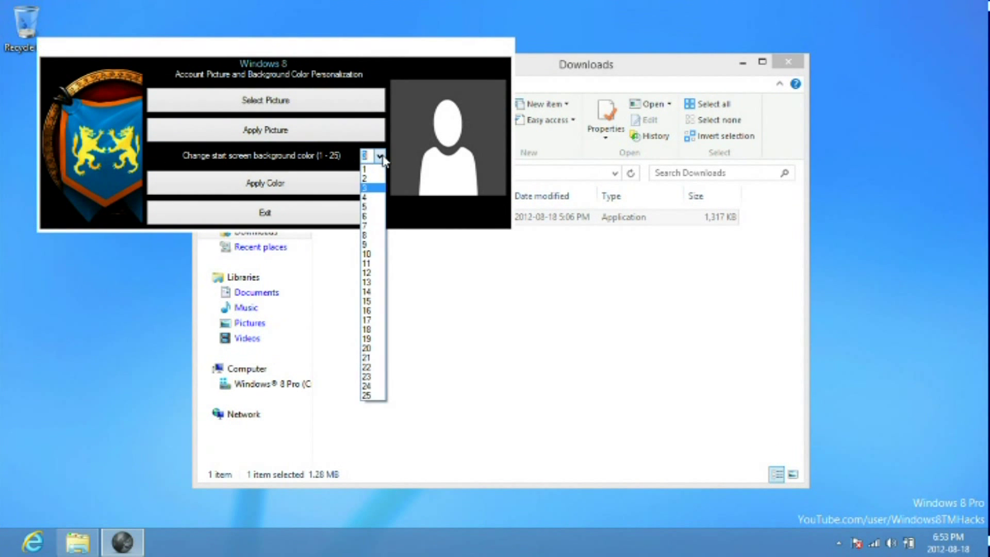
click(374, 386)
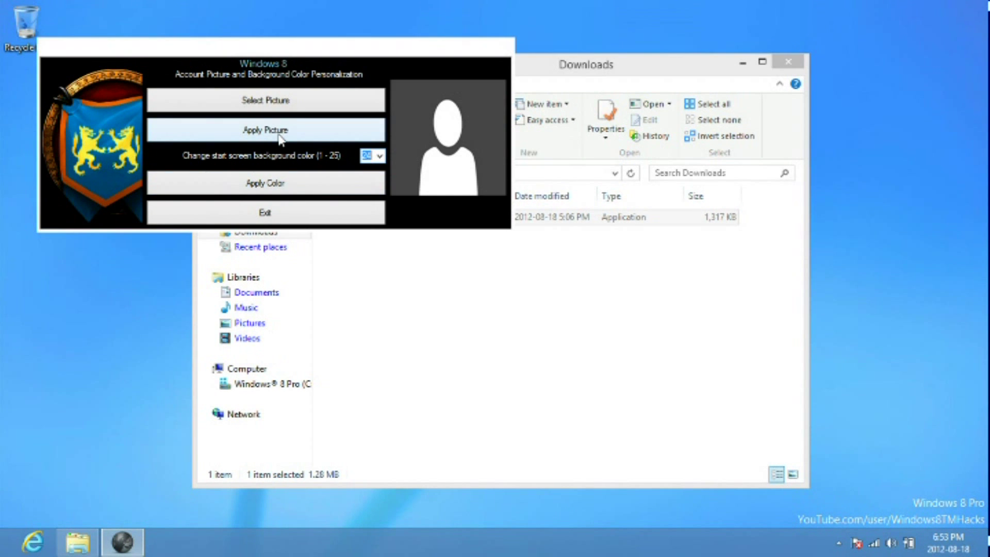
click(261, 185)
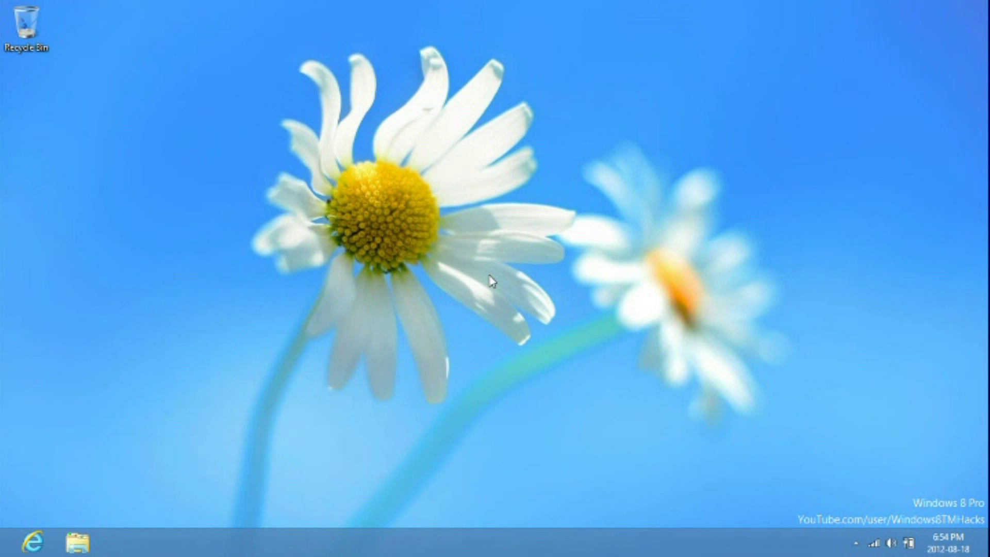
Show the Start screen with its new grey background
key(super)
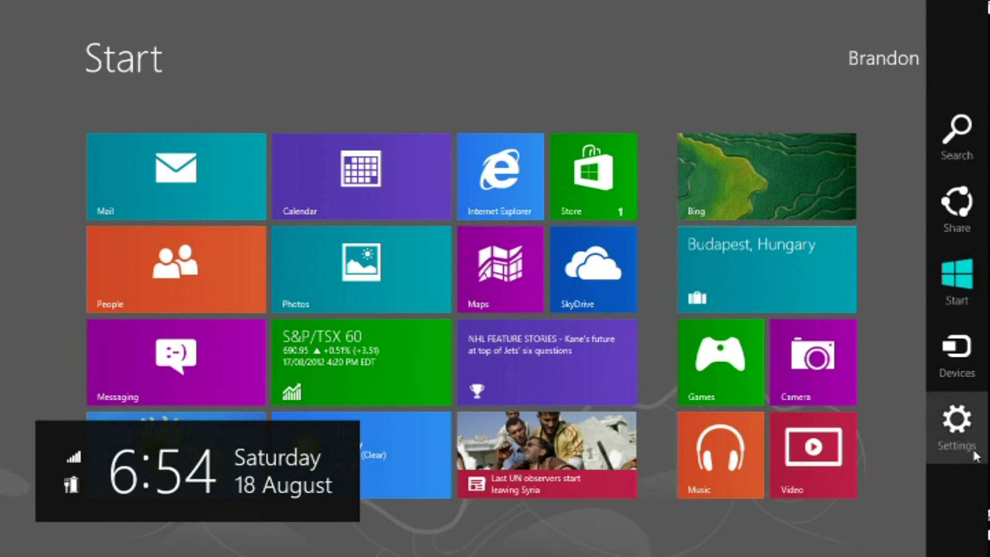
Reopen the still-locked Start screen page in PC settings, then go back to the daisy desktop
click(972, 446)
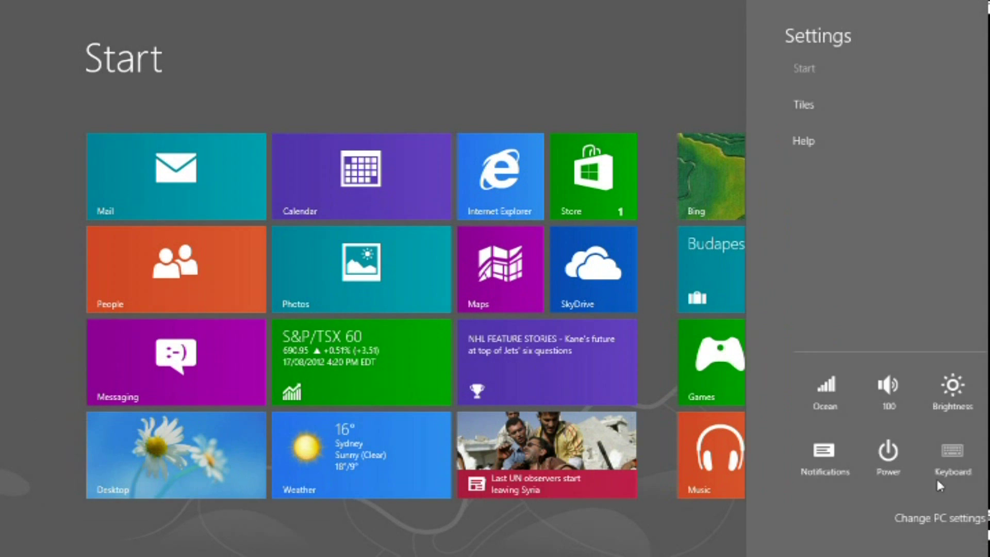
click(884, 510)
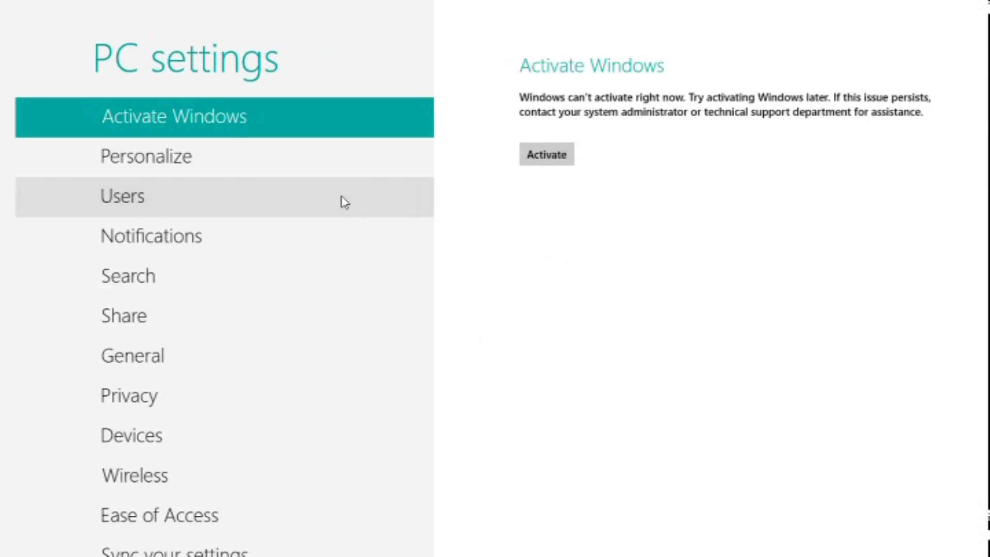
click(190, 157)
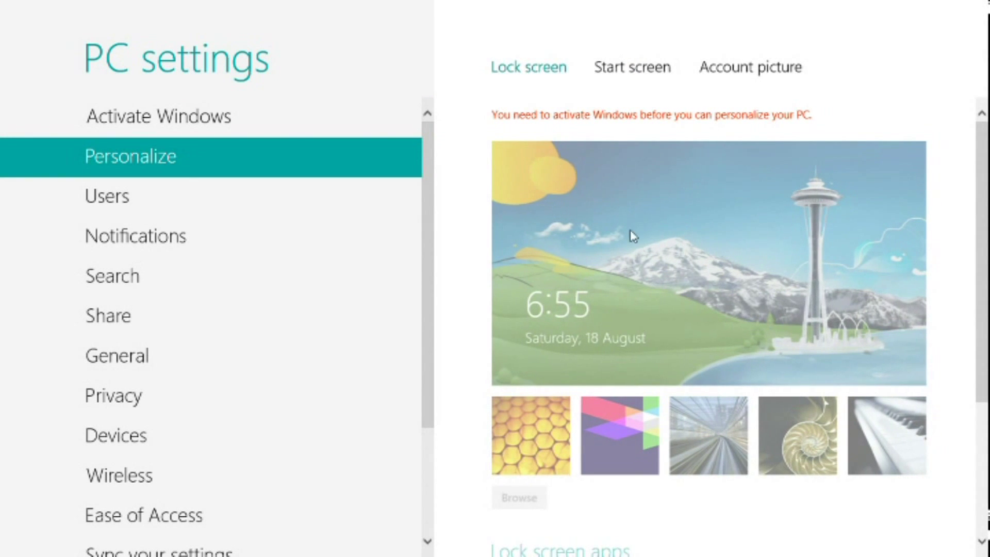
click(631, 69)
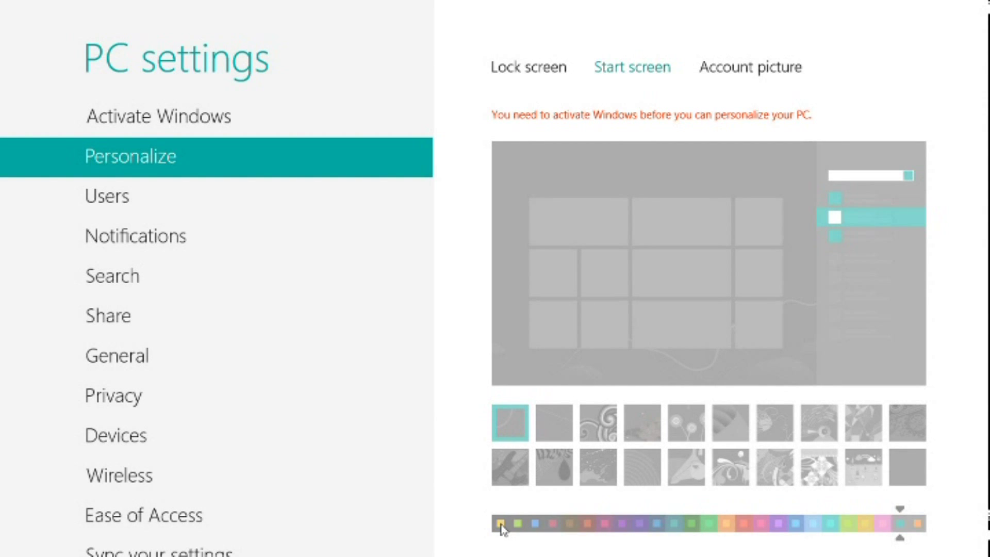
mouse_move(2, 2)
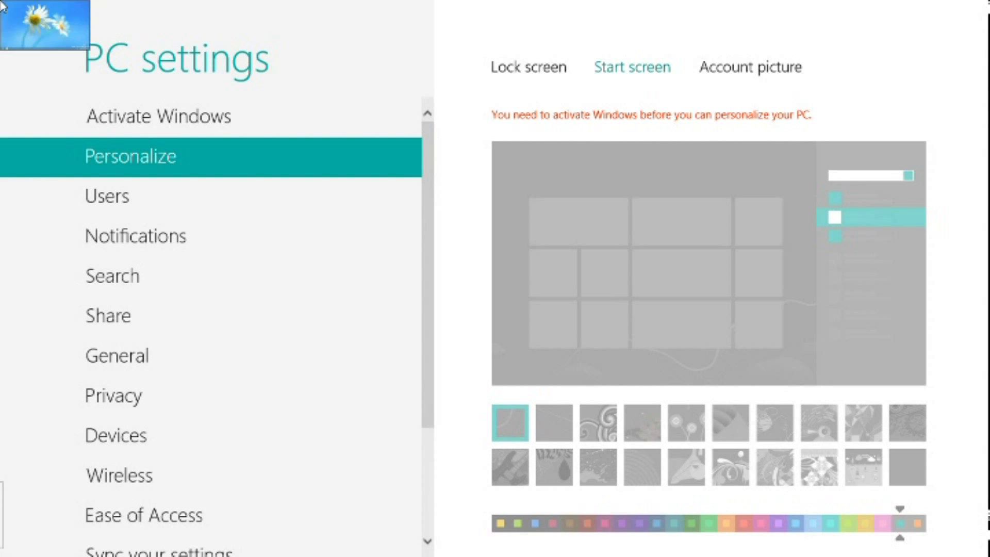
click(20, 16)
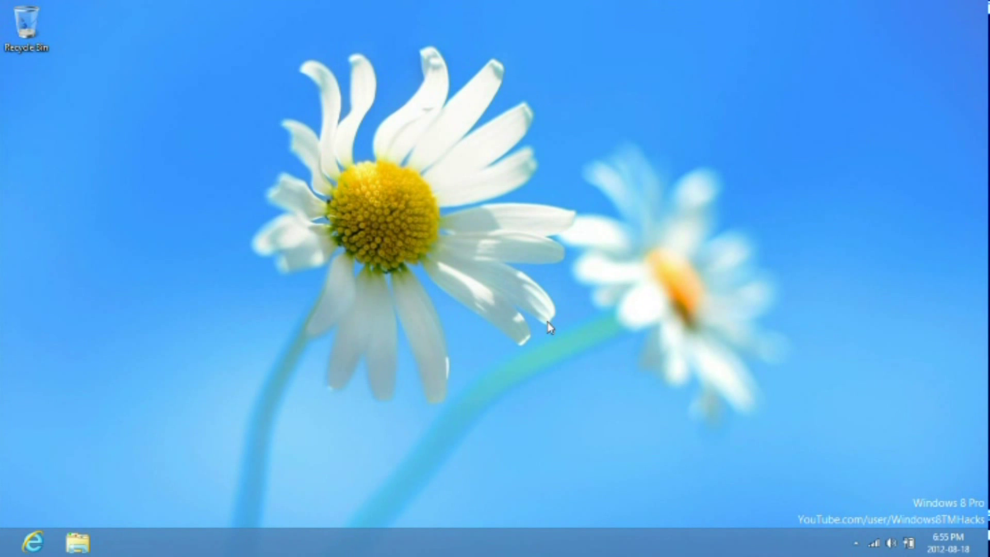